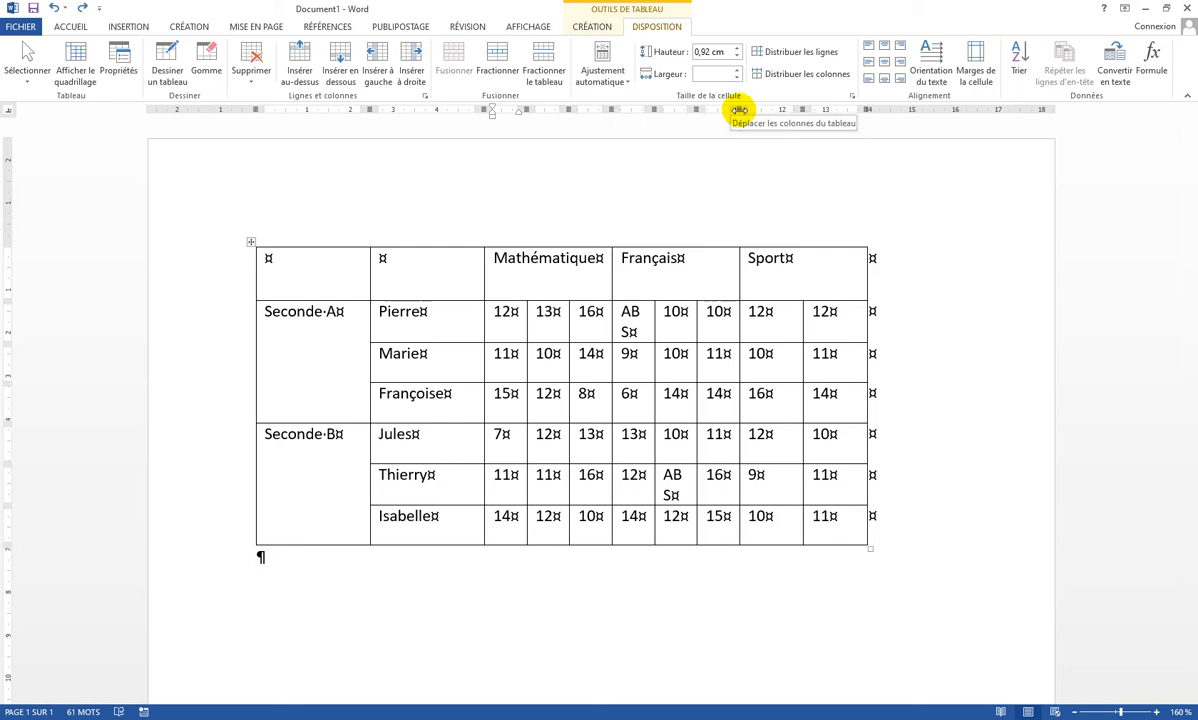
Widen the Français column group and distribute the Mathématique and Français grade columns evenly
{"action": "left_click_drag", "start_coordinate": [739, 109], "coordinate": [790, 110]}
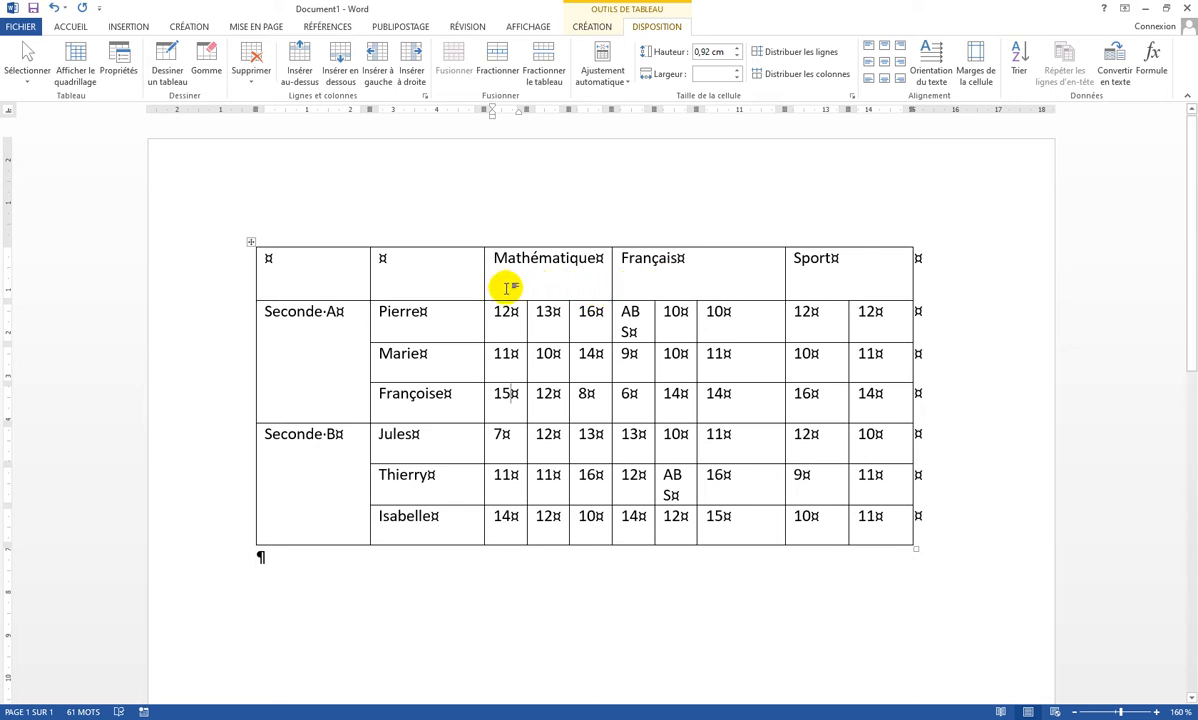
{"action": "left_click", "coordinate": [490, 259]}
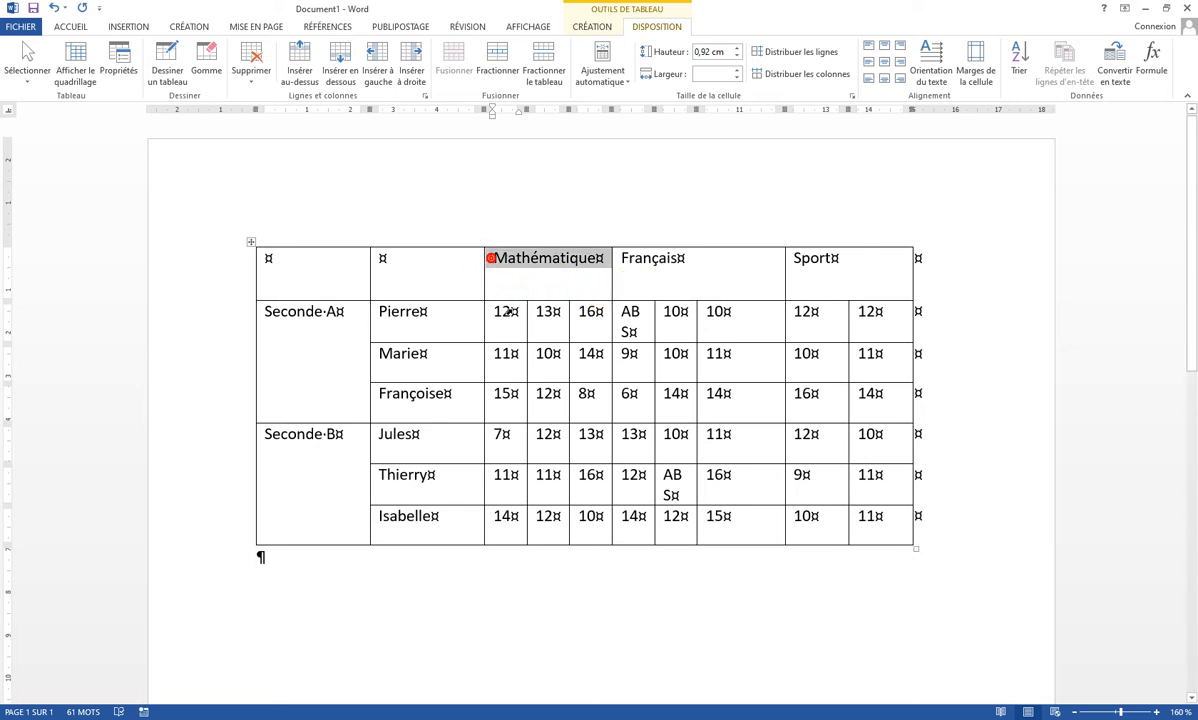
{"action": "left_click_drag", "start_coordinate": [510, 312], "coordinate": [722, 521]}
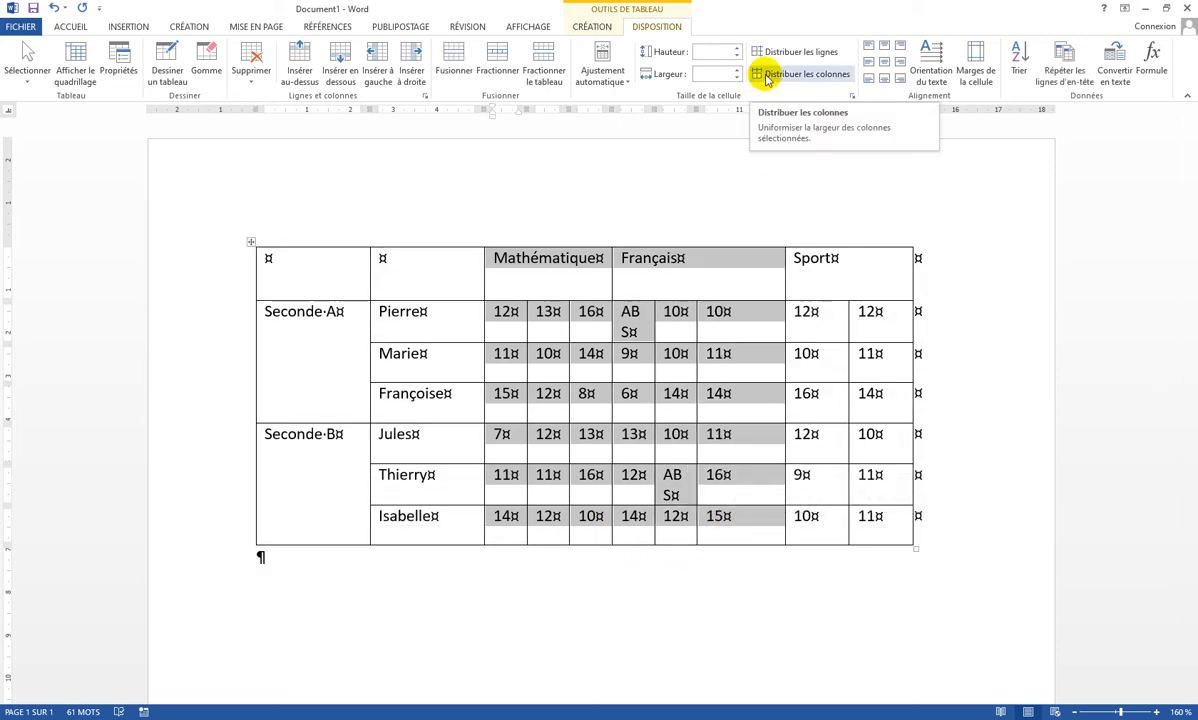
{"action": "left_click", "coordinate": [765, 78]}
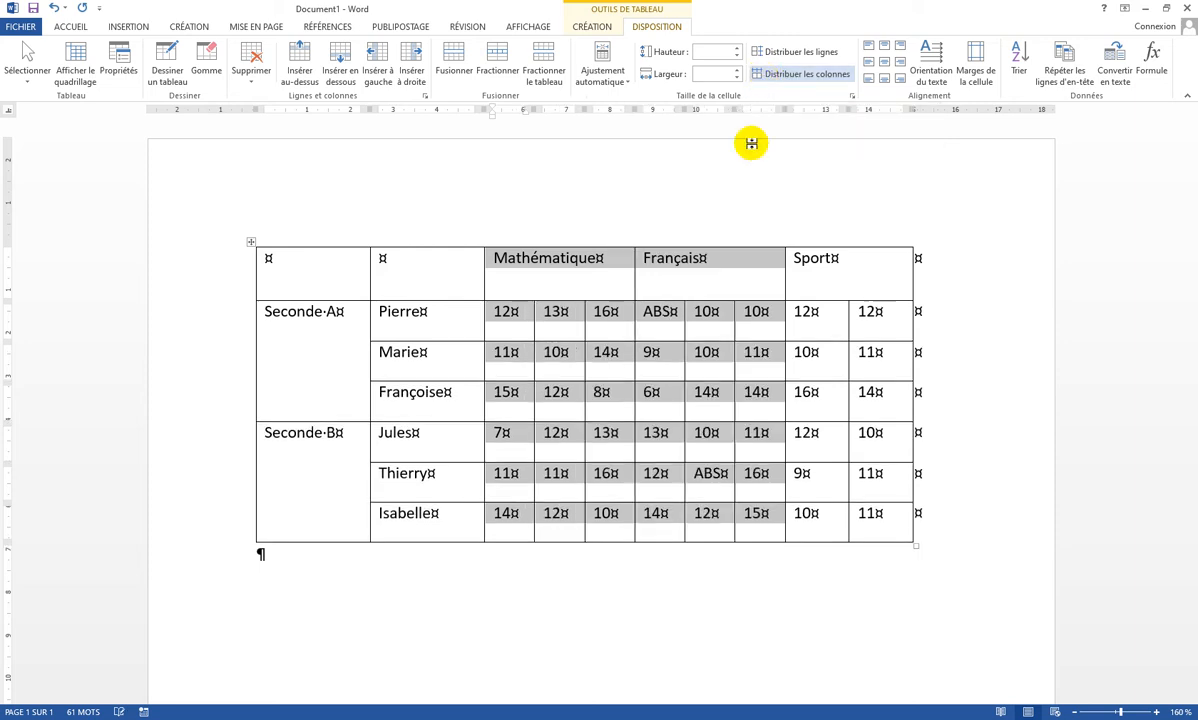
Center the header row's text both vertically and horizontally in its cells
{"action": "left_click", "coordinate": [710, 275]}
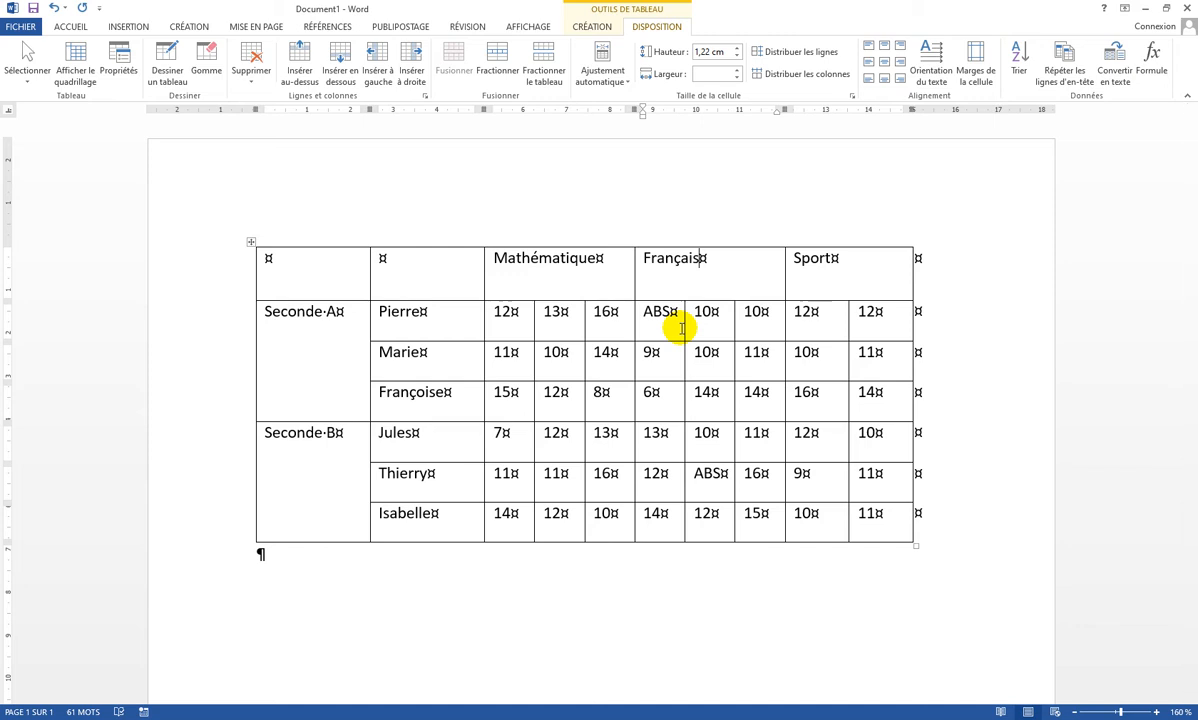
{"action": "left_click", "coordinate": [201, 277]}
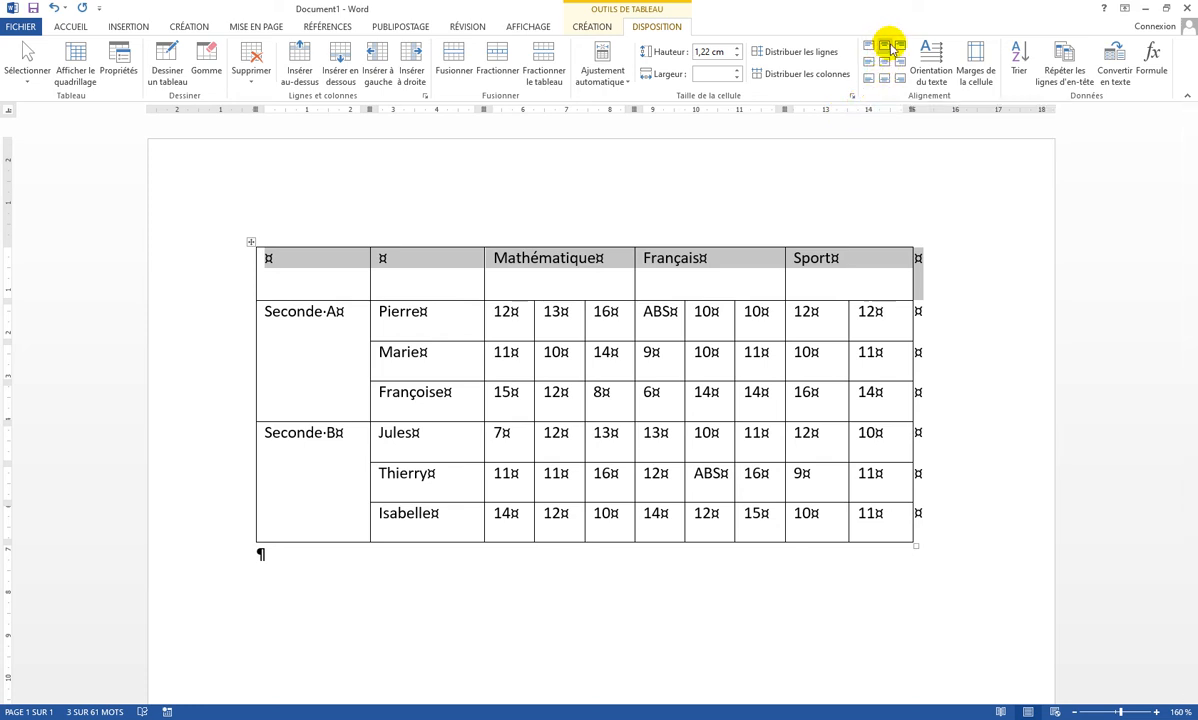
{"action": "left_click", "coordinate": [869, 79]}
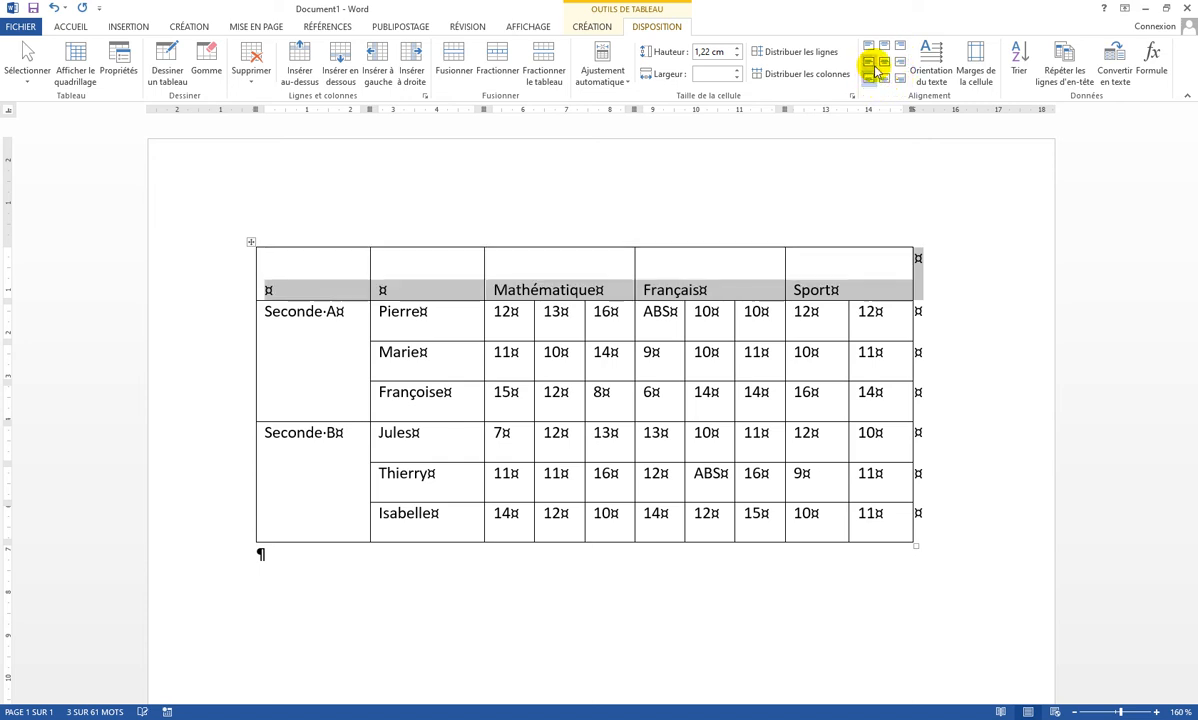
{"action": "left_click", "coordinate": [868, 62]}
{"action": "left_click", "coordinate": [884, 62]}
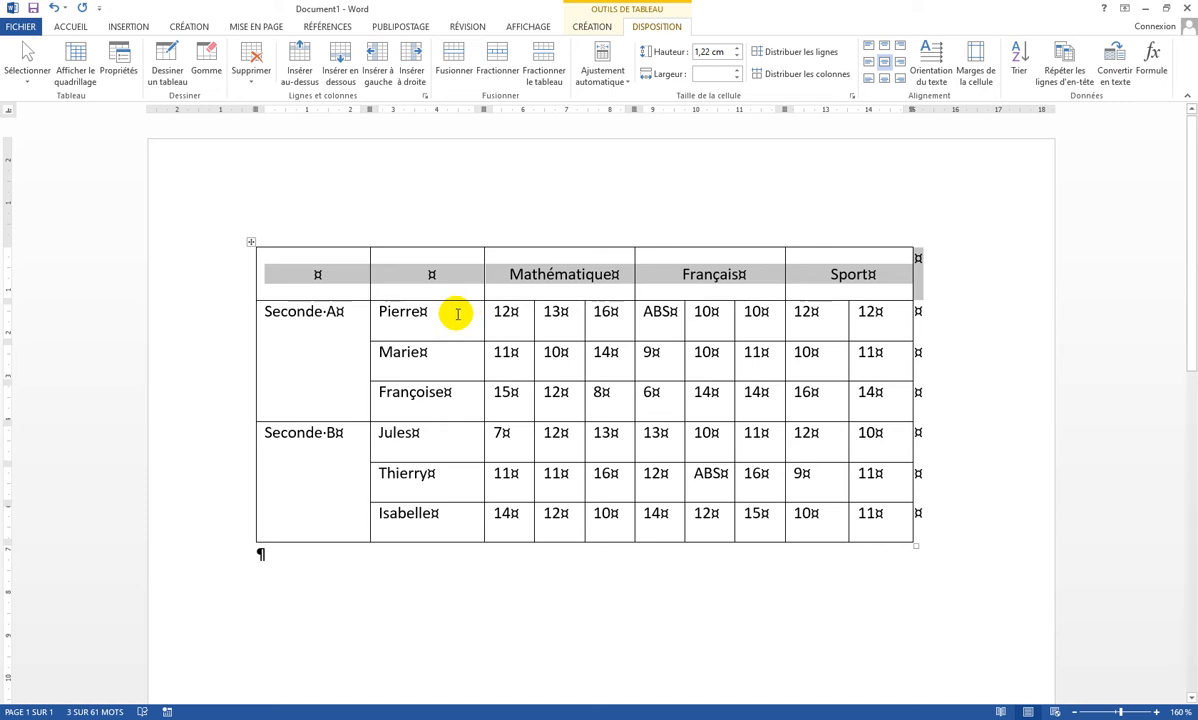
Align the student names vertically centered on the left of their cells
{"action": "left_click_drag", "start_coordinate": [458, 308], "coordinate": [471, 535]}
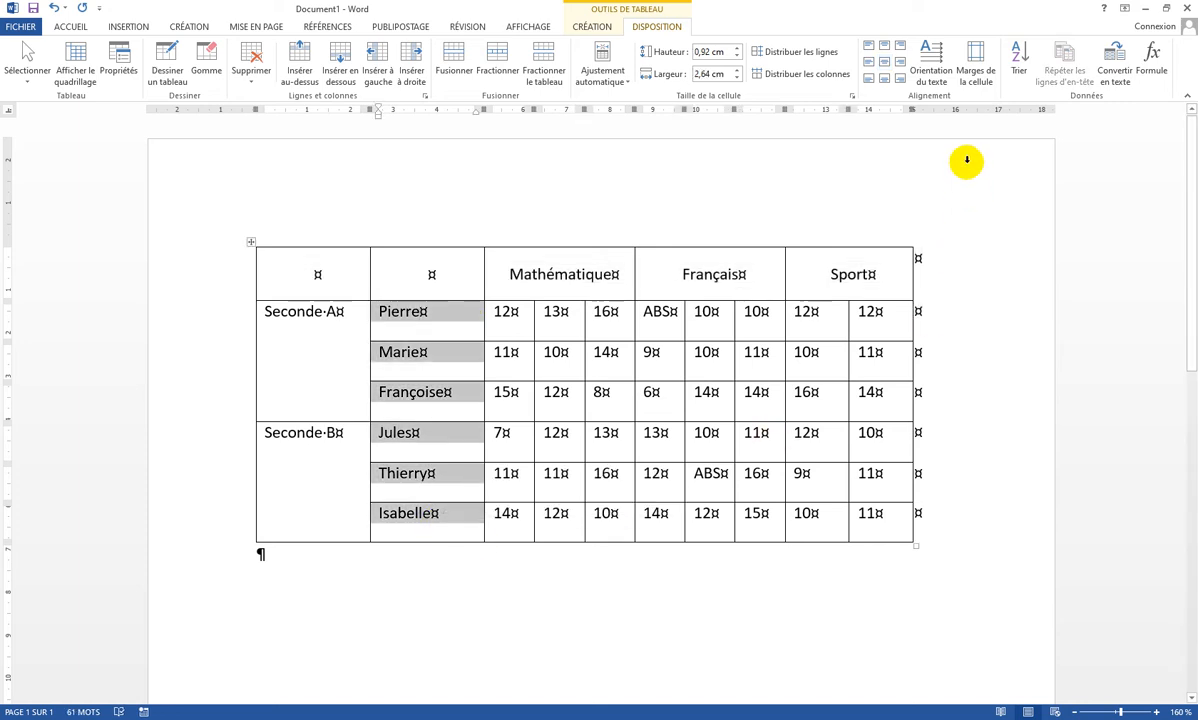
{"action": "left_click", "coordinate": [869, 63]}
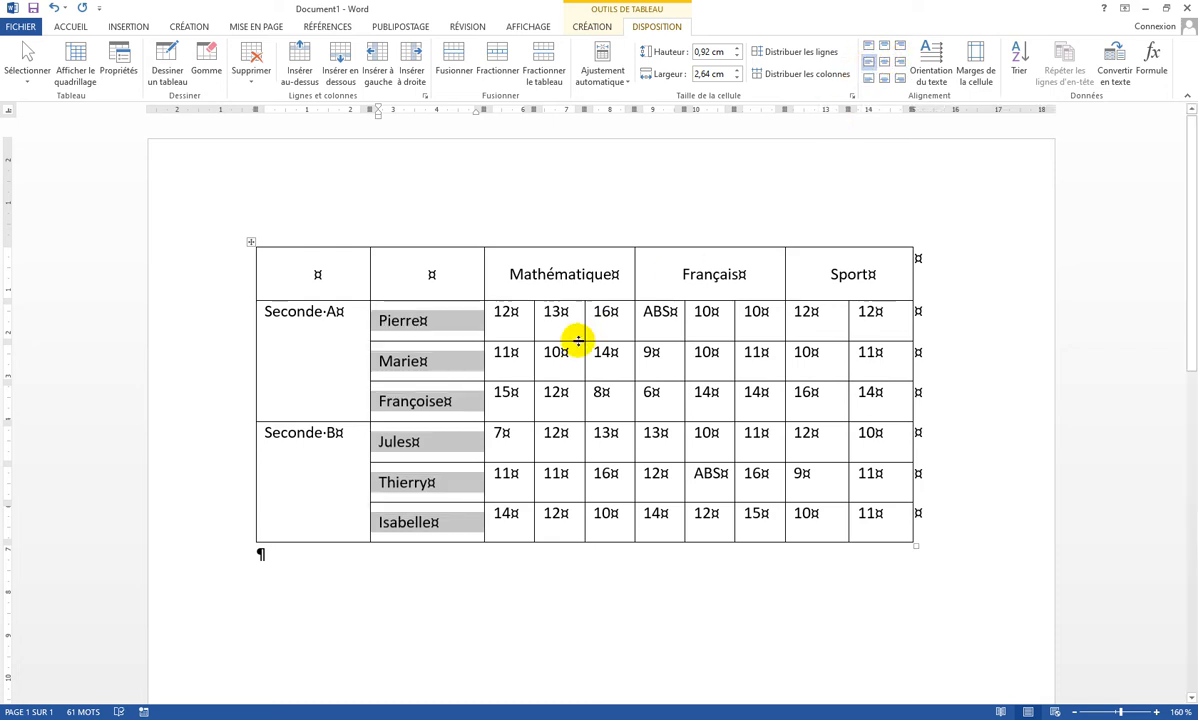
Center all grade values vertically and horizontally in their cells
{"action": "left_click_drag", "start_coordinate": [502, 316], "coordinate": [878, 531]}
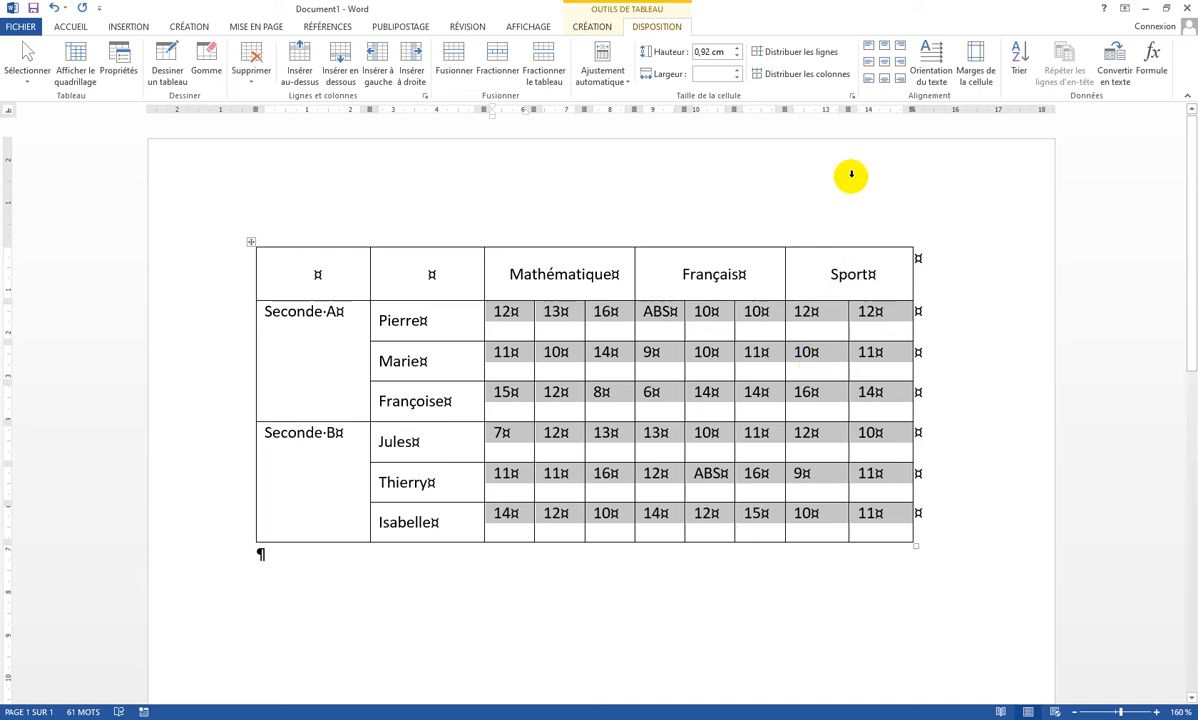
{"action": "left_click", "coordinate": [889, 71]}
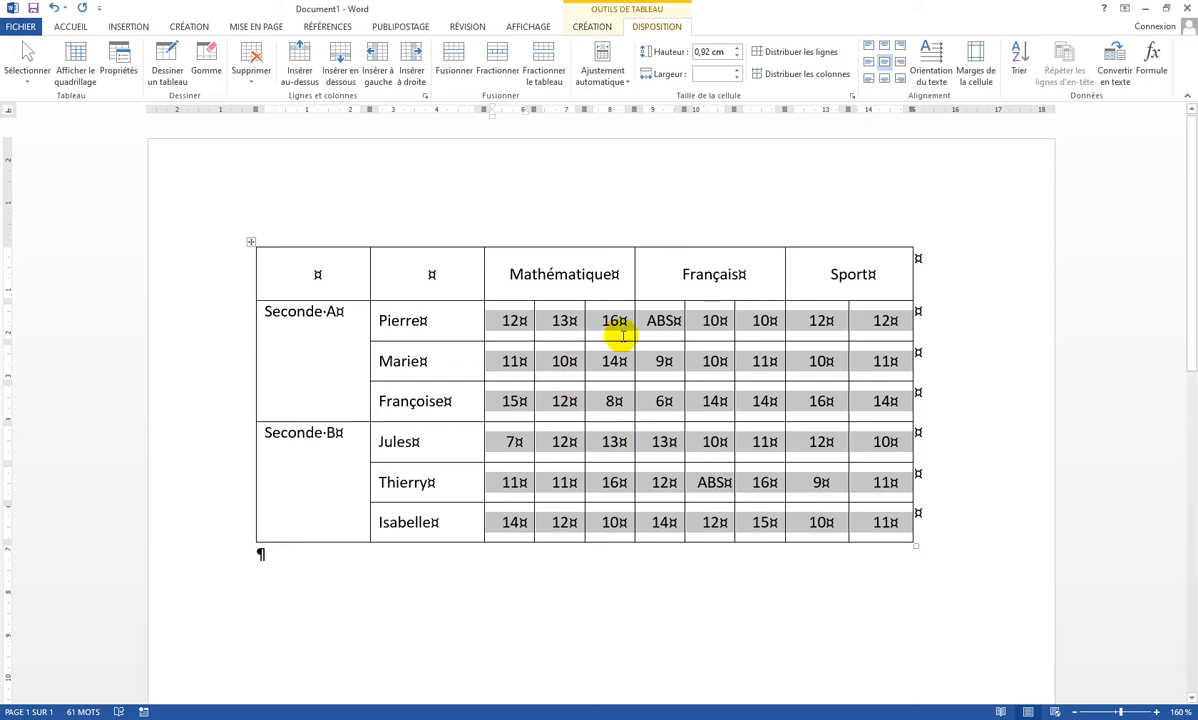
{"action": "left_click", "coordinate": [613, 359]}
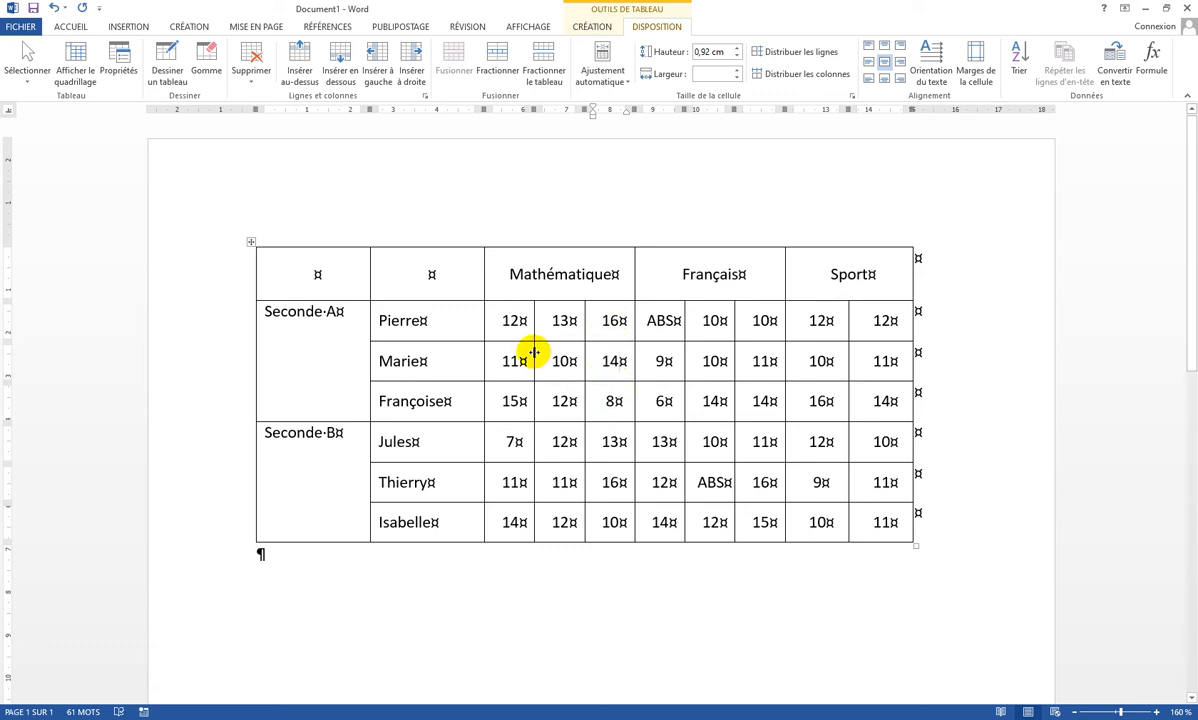
Align all grade values vertically centered on the right of their cells
{"action": "left_click_drag", "start_coordinate": [508, 318], "coordinate": [852, 521]}
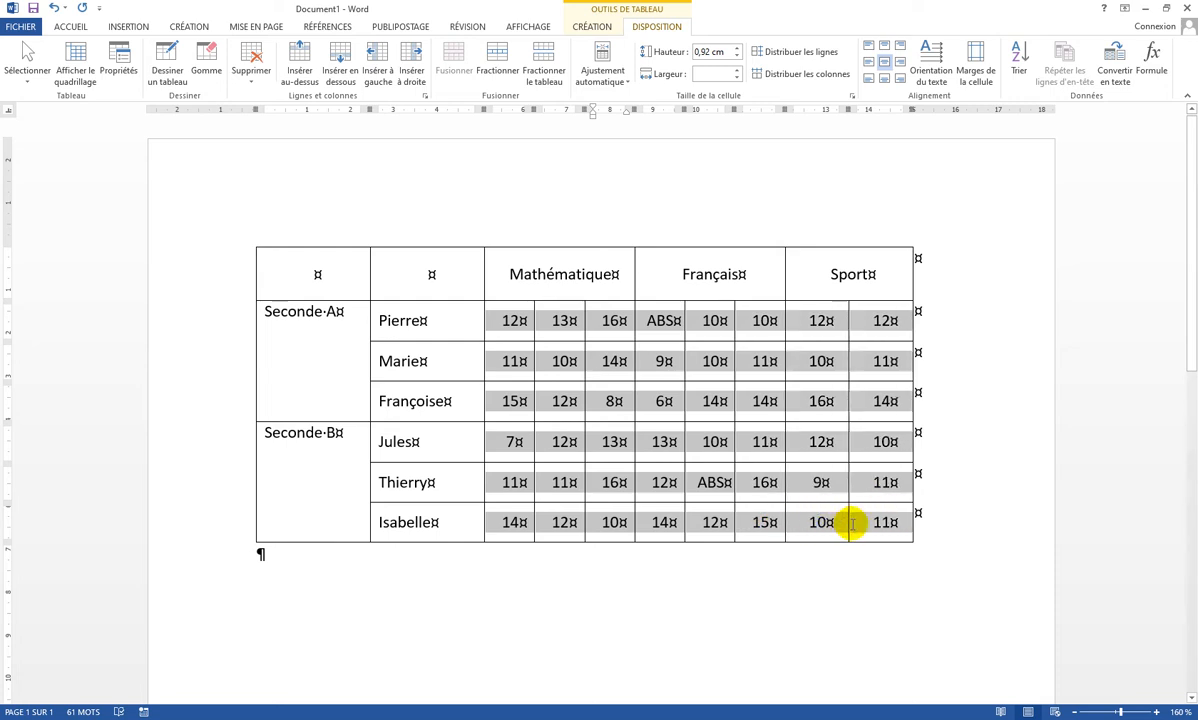
{"action": "left_click", "coordinate": [898, 64]}
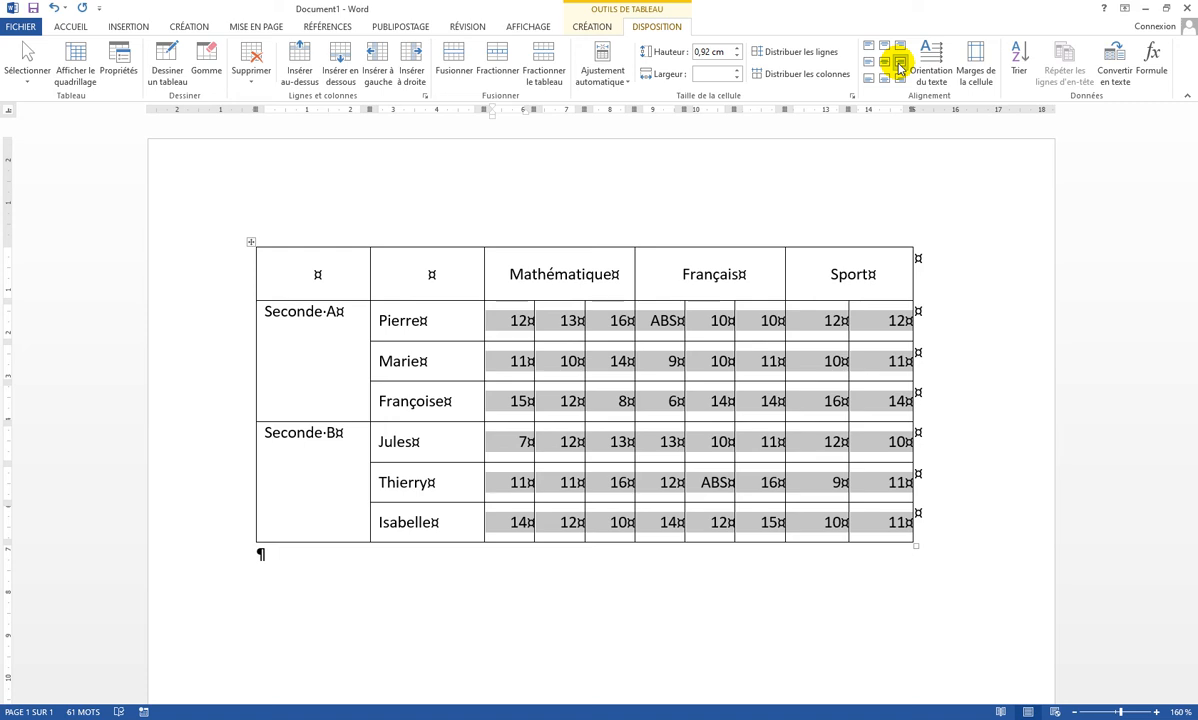
{"action": "left_click", "coordinate": [539, 332]}
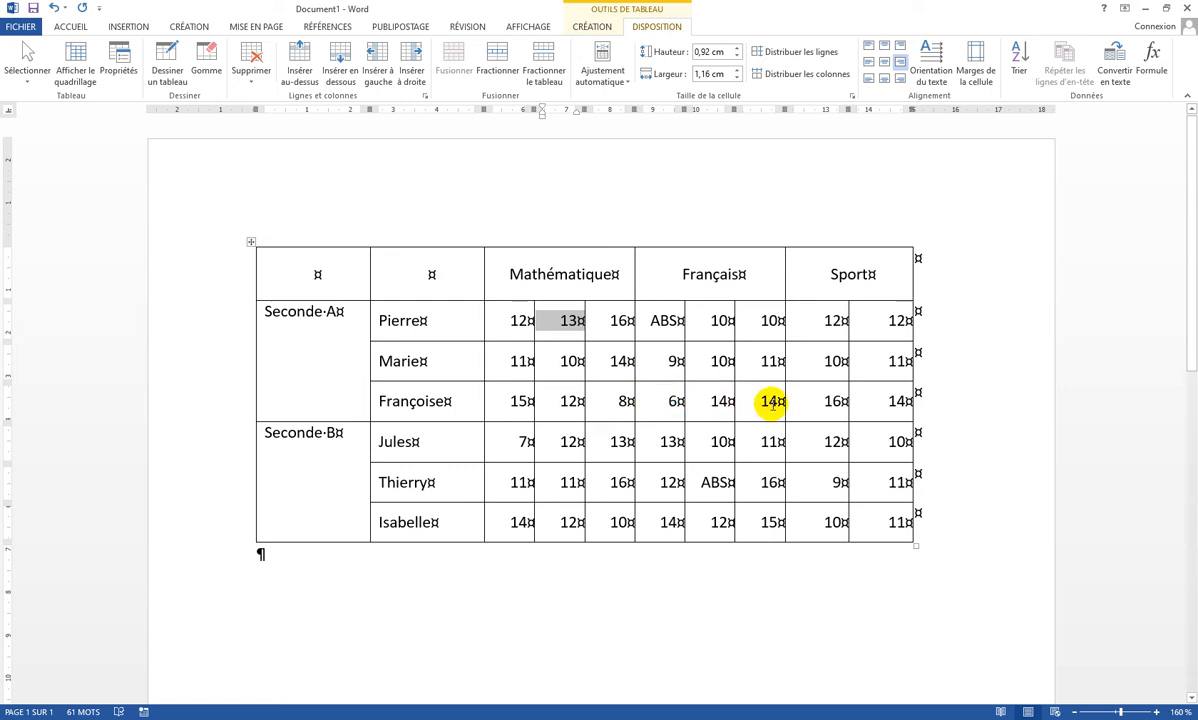
{"action": "left_click", "coordinate": [509, 320]}
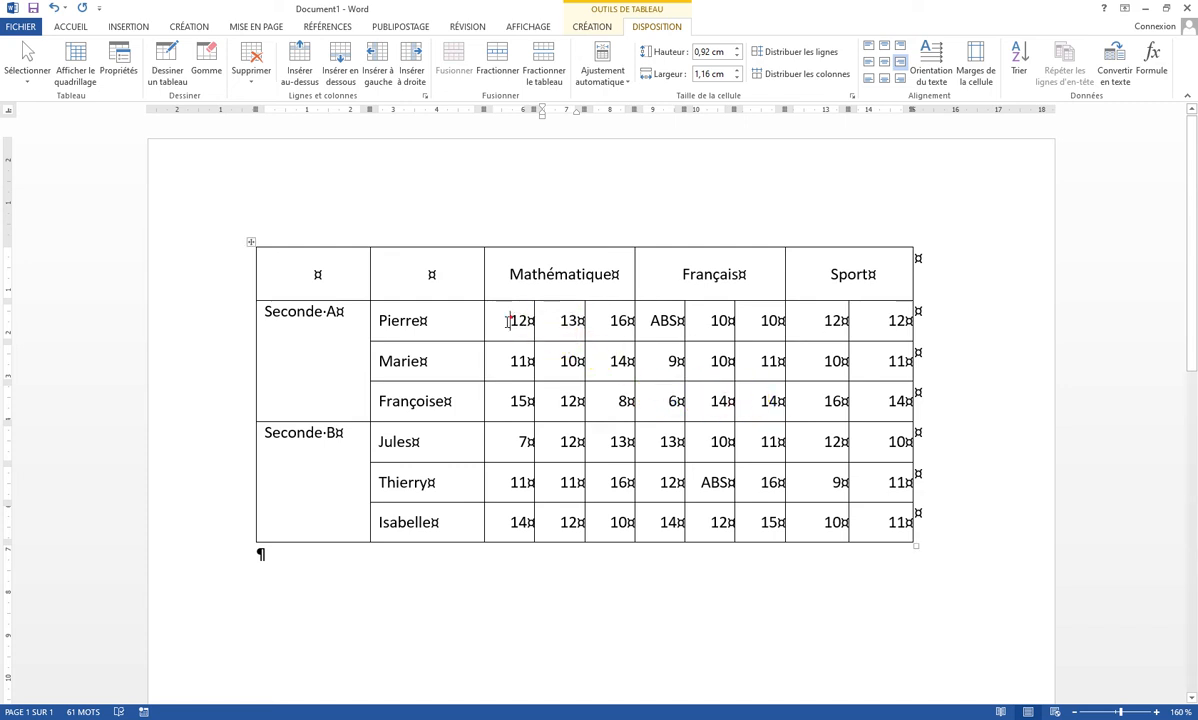
Set the table's default right cell margin to 0,25 cm
{"action": "left_click_drag", "start_coordinate": [502, 320], "coordinate": [905, 522]}
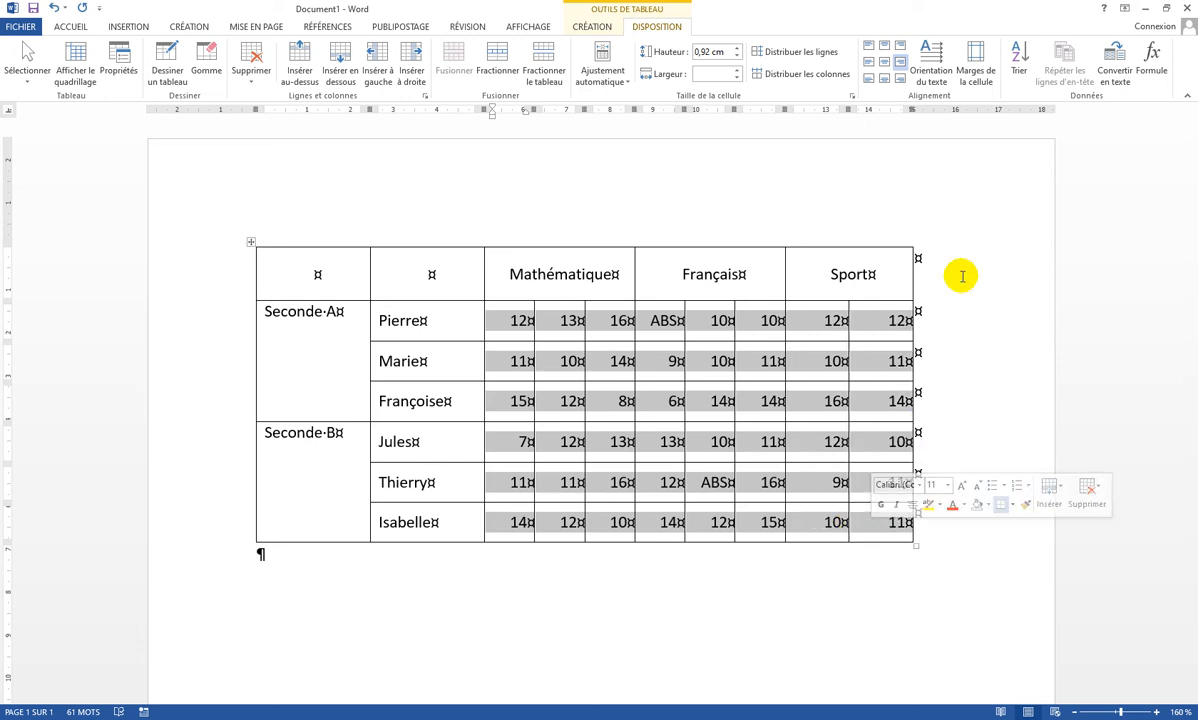
{"action": "left_click", "coordinate": [961, 81]}
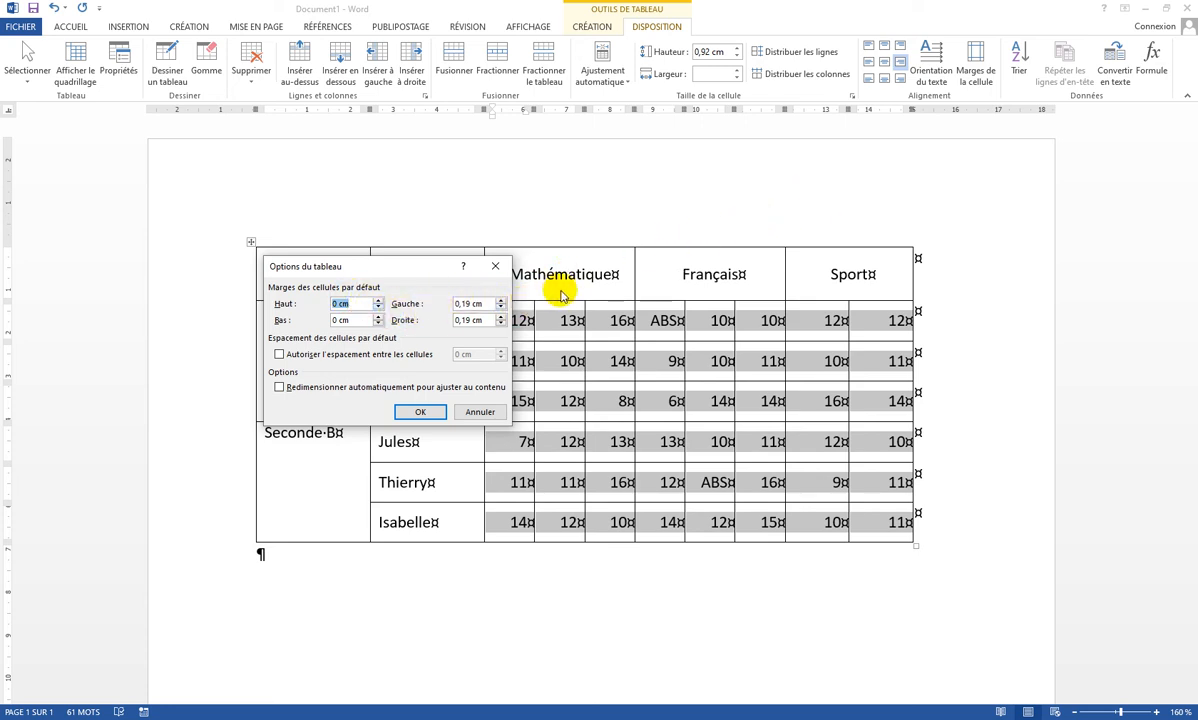
{"action": "left_click", "coordinate": [501, 316]}
{"action": "left_click", "coordinate": [501, 316]}
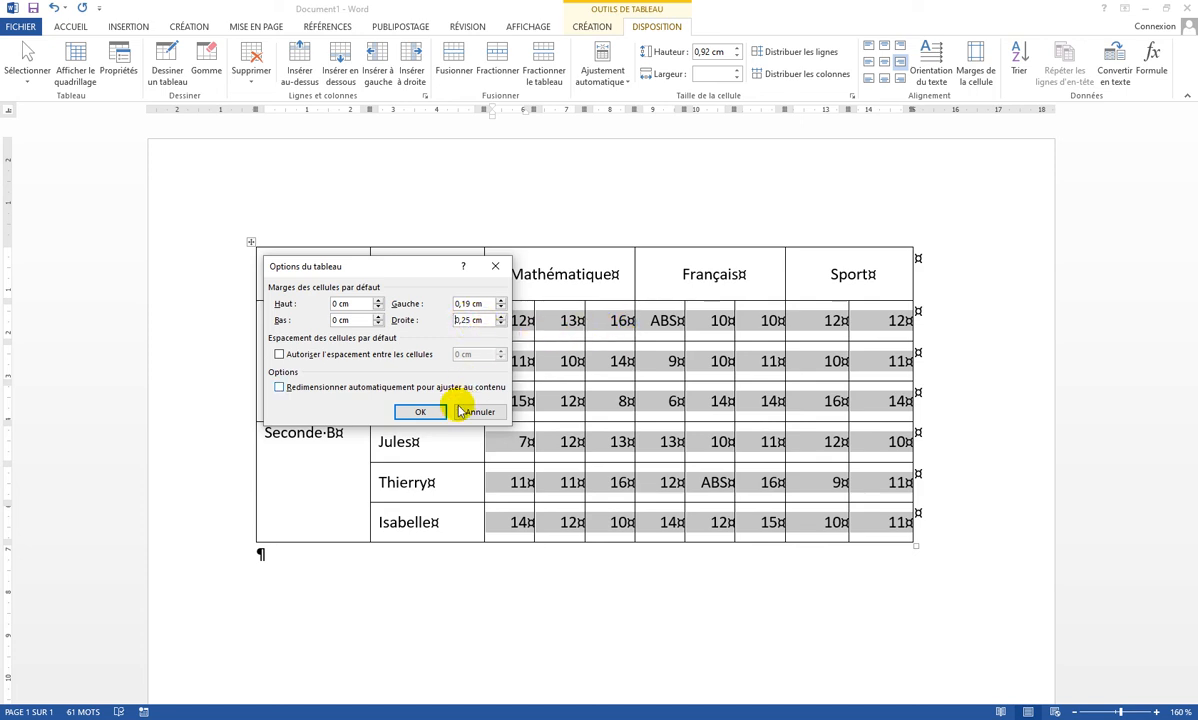
{"action": "left_click", "coordinate": [421, 413]}
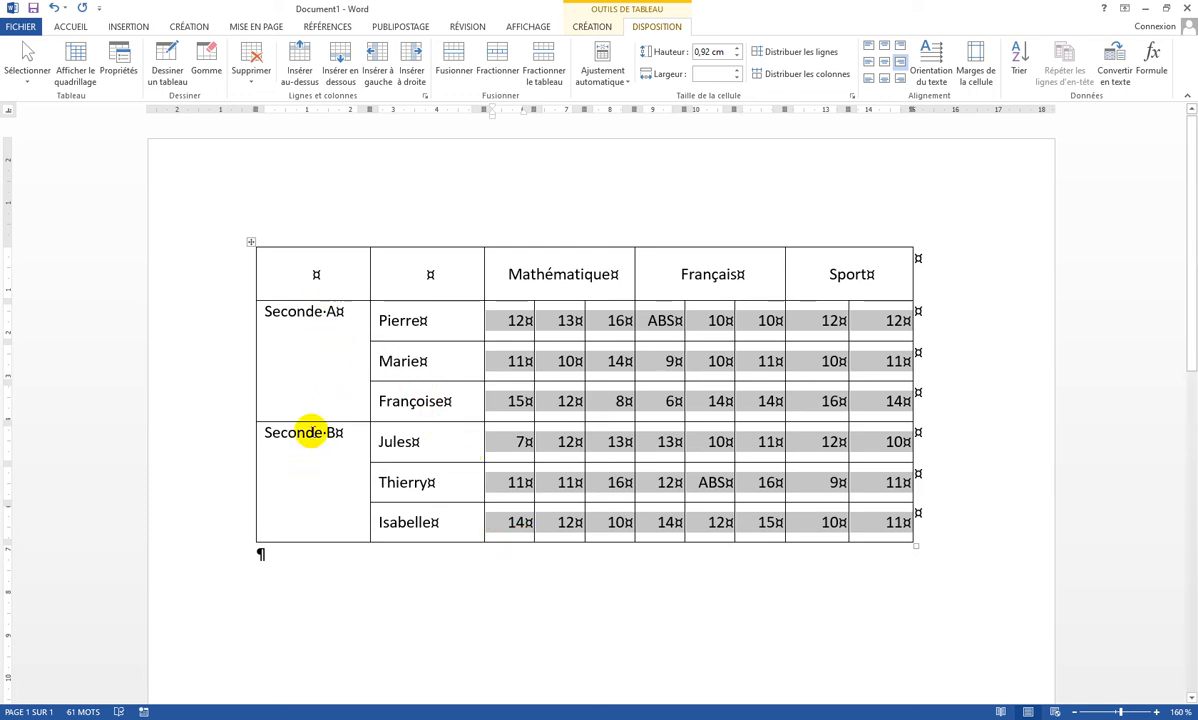
Rotate the Seconde A and Seconde B labels to read bottom to top and center them in their cells
{"action": "left_click_drag", "start_coordinate": [299, 310], "coordinate": [304, 470]}
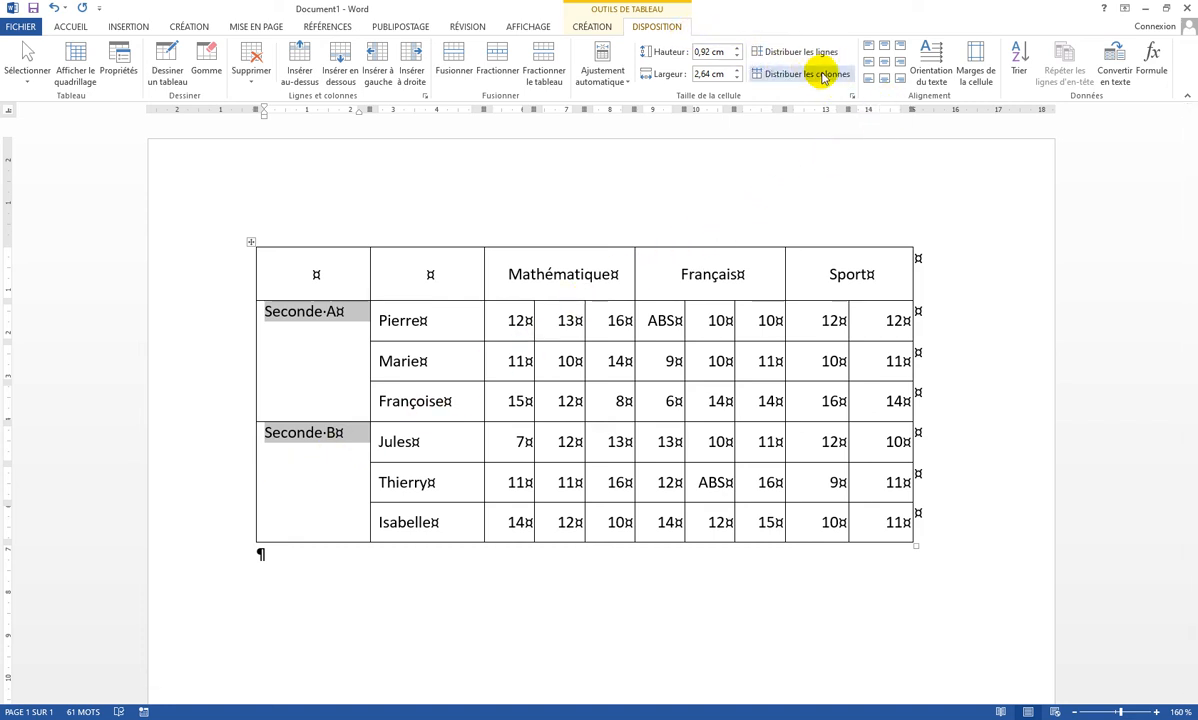
{"action": "left_click", "coordinate": [935, 58]}
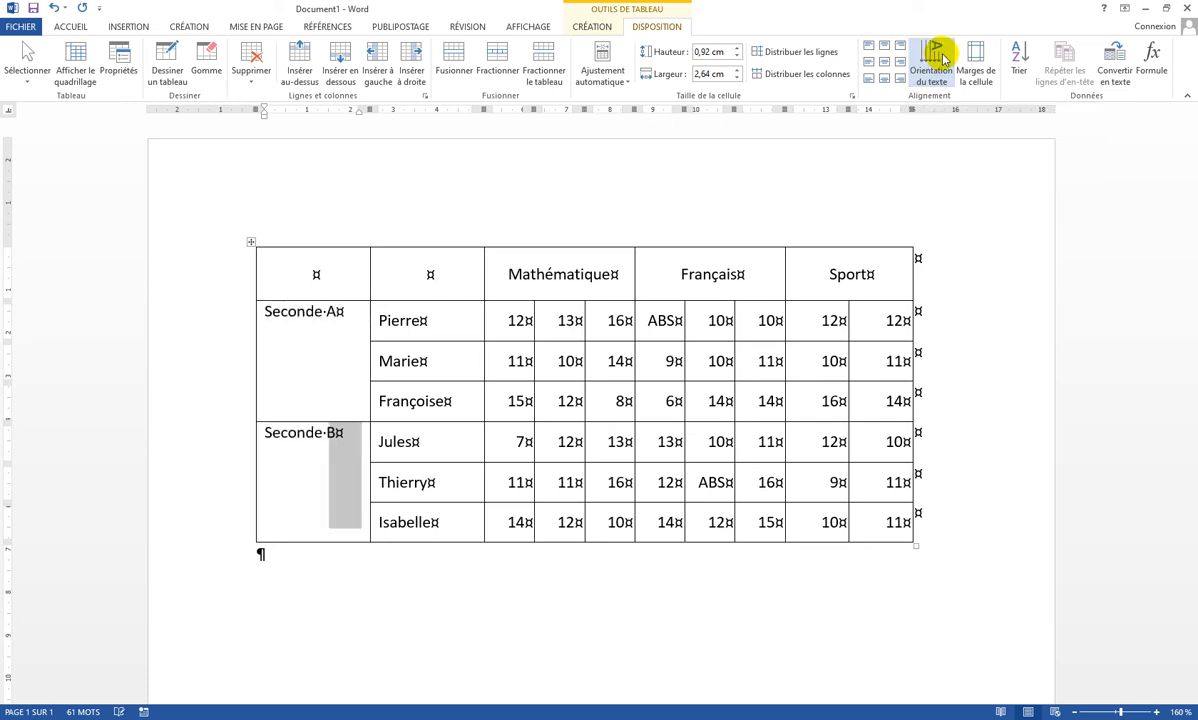
{"action": "left_click", "coordinate": [940, 58]}
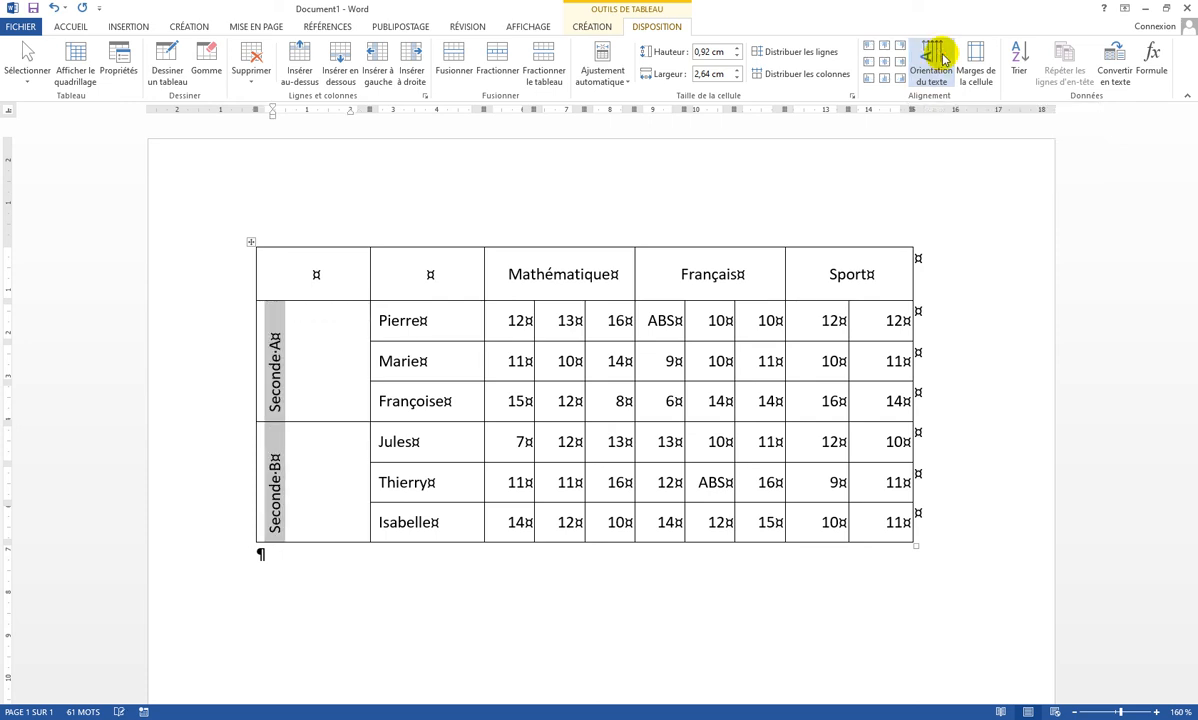
{"action": "left_click", "coordinate": [940, 58]}
{"action": "left_click", "coordinate": [940, 58]}
{"action": "left_click", "coordinate": [940, 58]}
{"action": "left_click", "coordinate": [886, 63]}
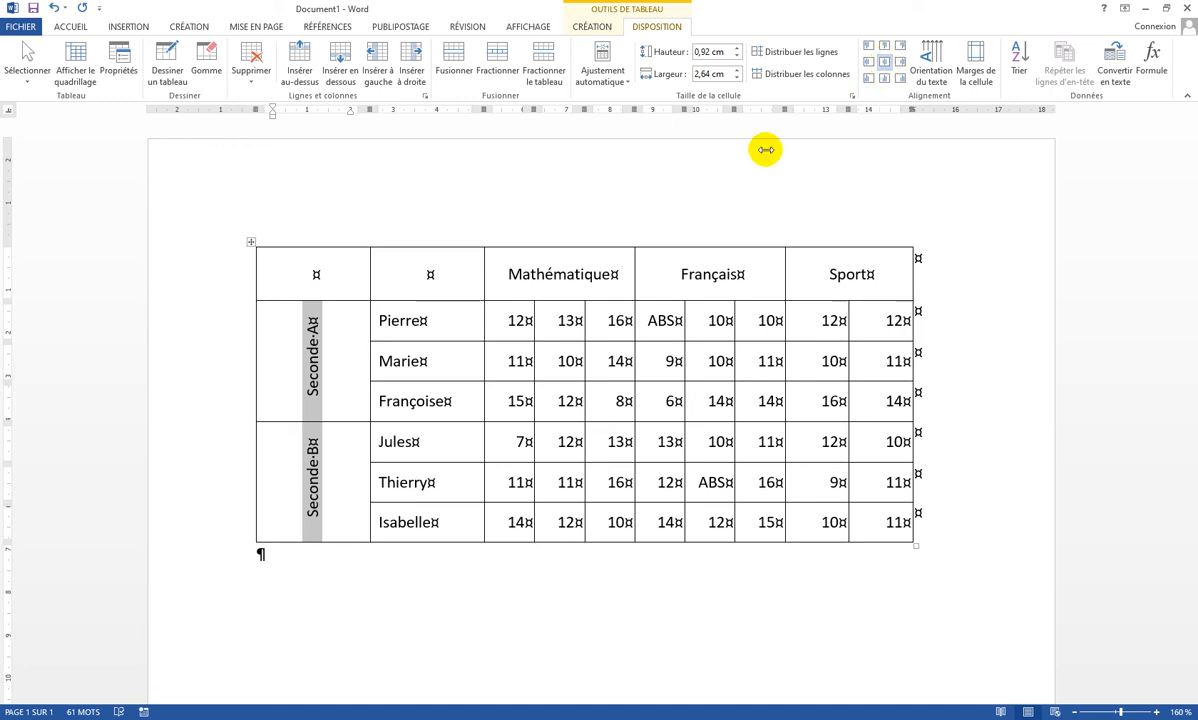
Narrow the first column to fit the rotated class labels
{"action": "left_click", "coordinate": [330, 321]}
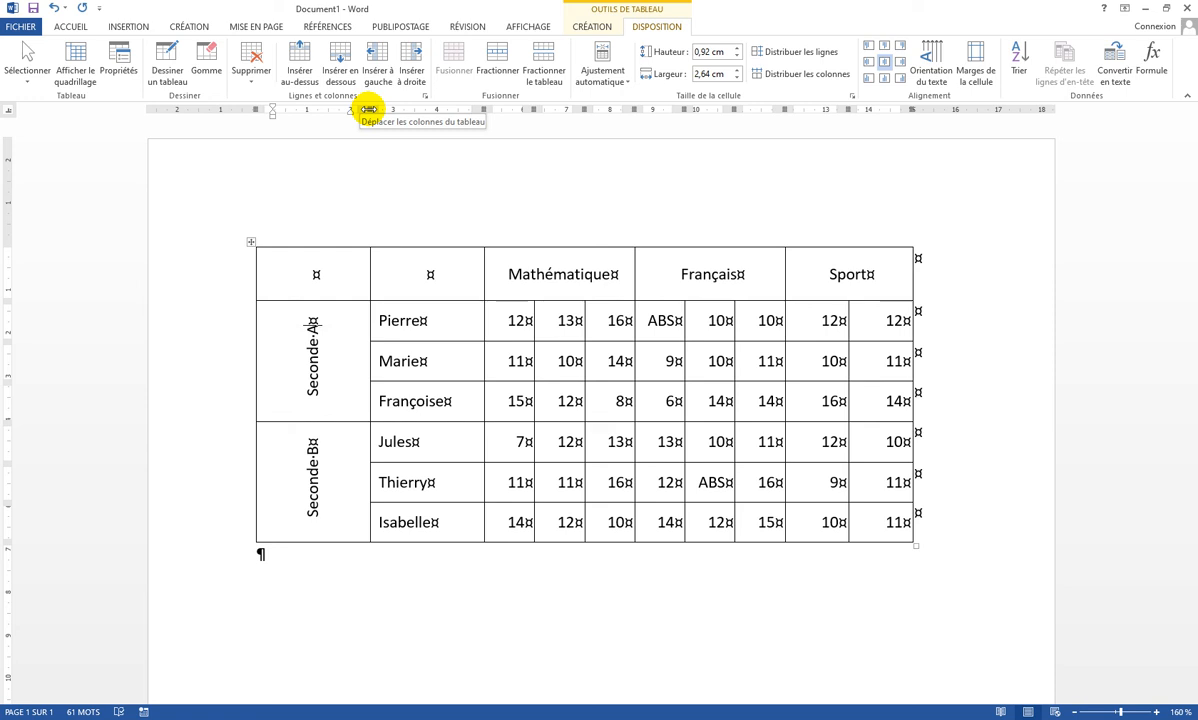
{"action": "left_click_drag", "start_coordinate": [367, 108], "coordinate": [302, 108]}
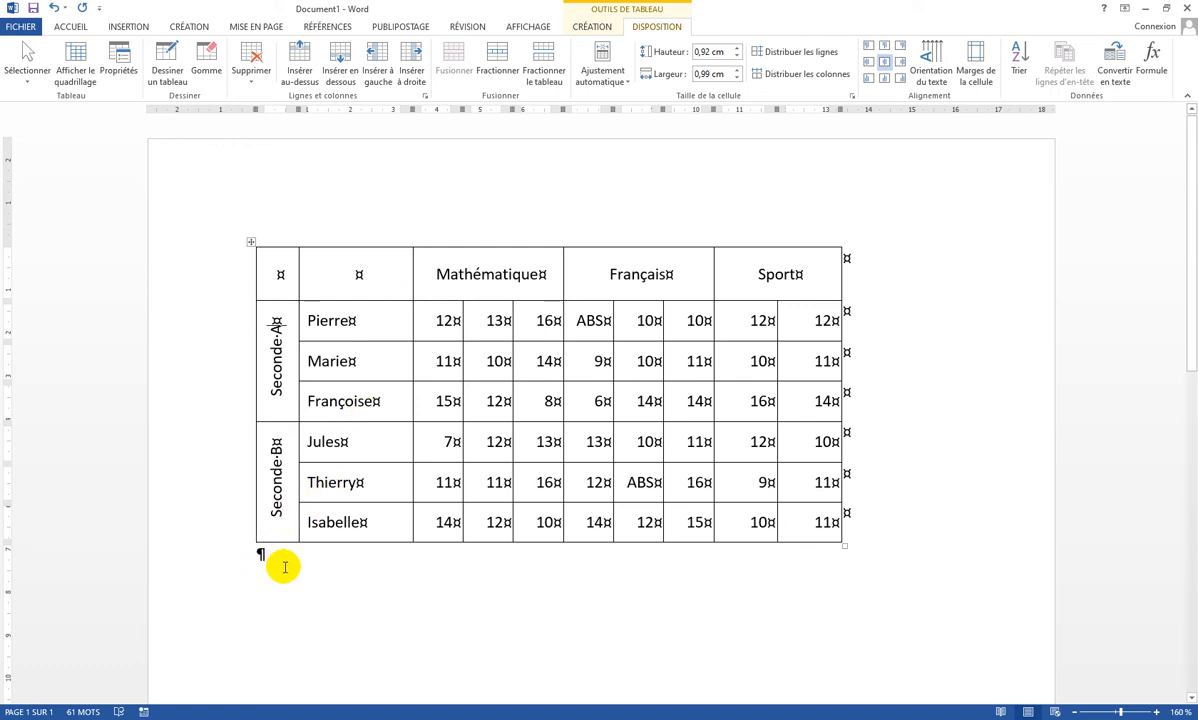
Hide the formatting marks
{"action": "left_click", "coordinate": [71, 28]}
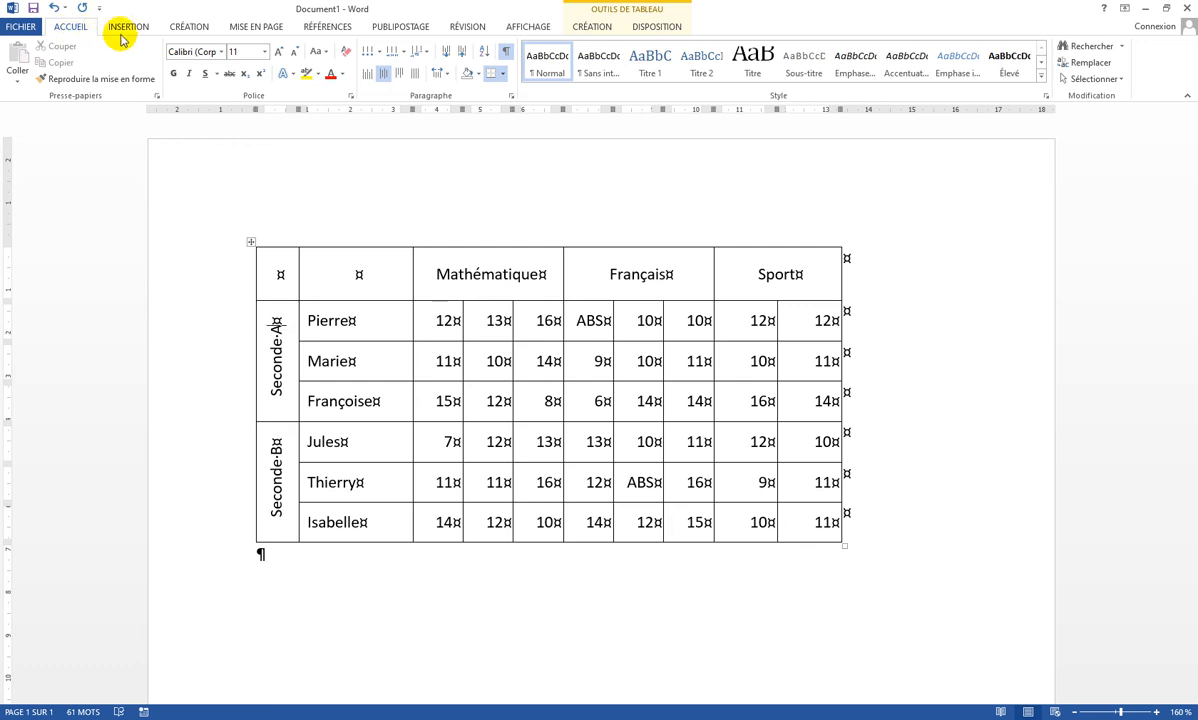
{"action": "left_click", "coordinate": [508, 55]}
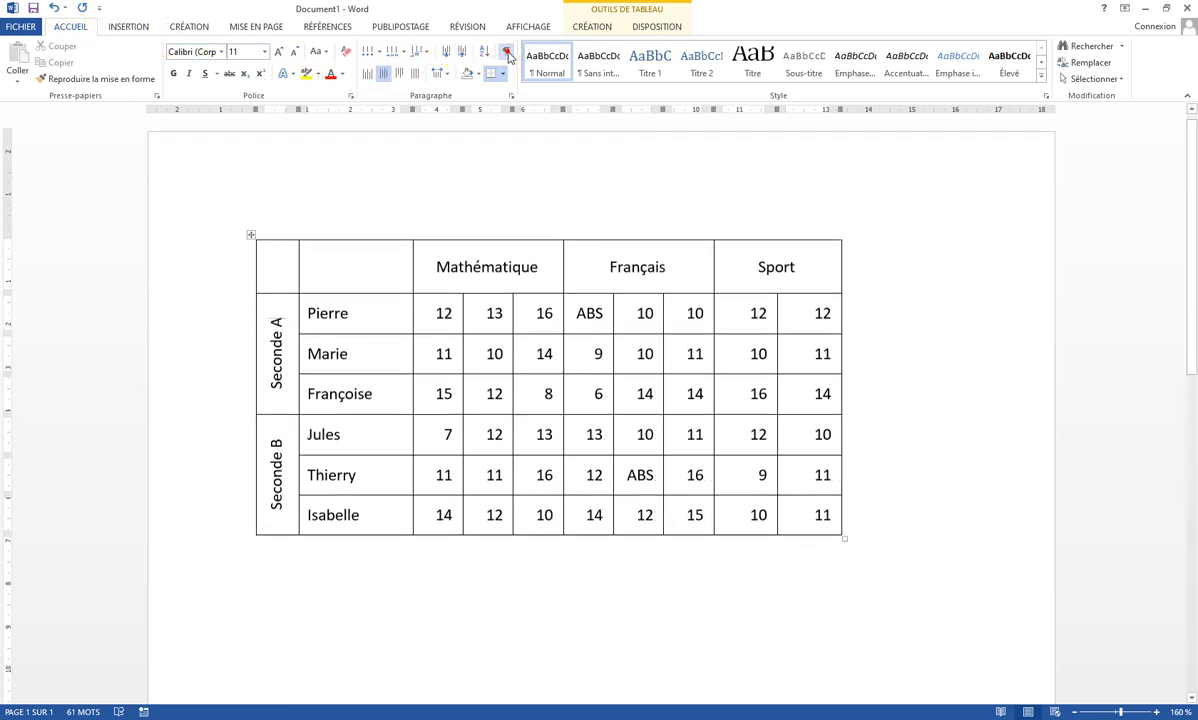